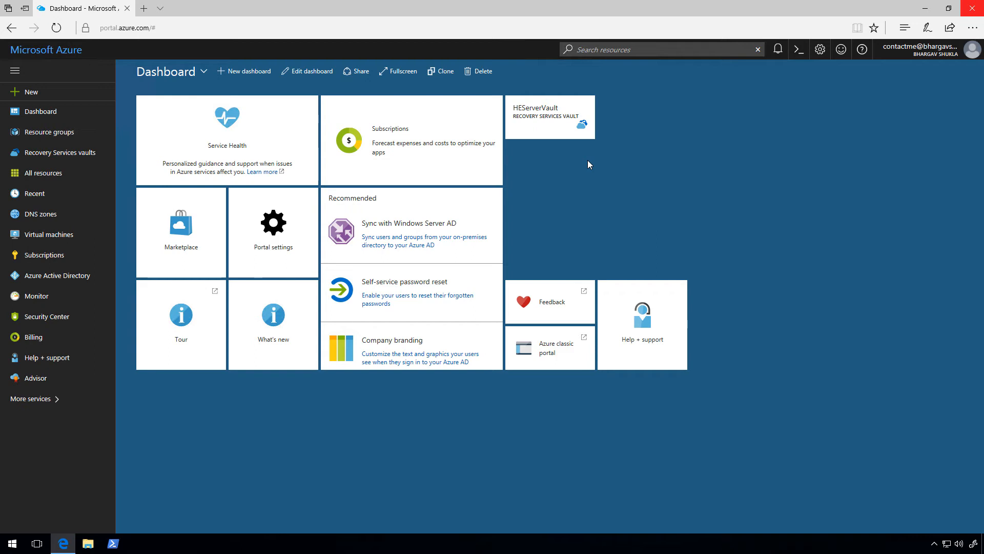
# Start a backup in the HEServerVault vault for on-premises files and folders and open its infrastructure preparation instructions
pyautogui.click(568, 119)
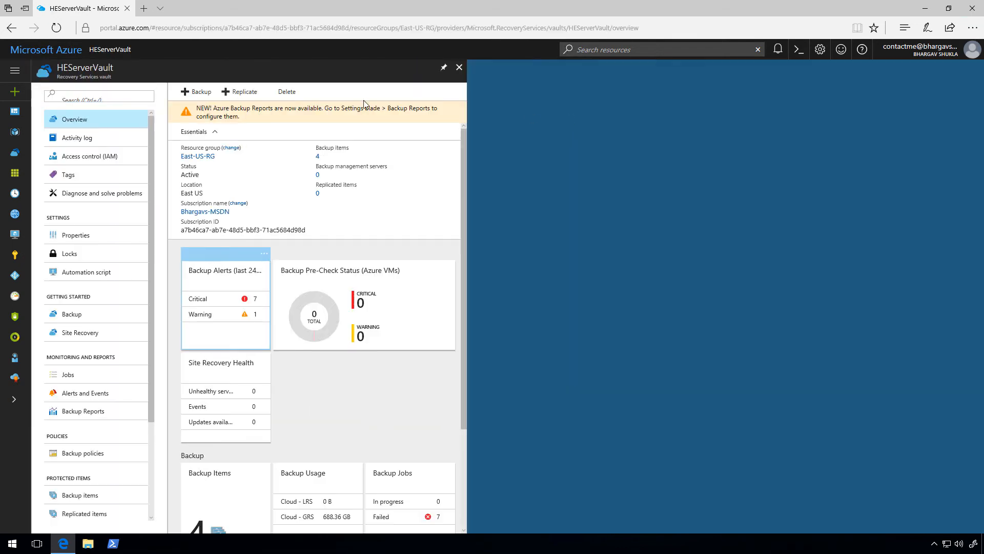
pyautogui.click(207, 96)
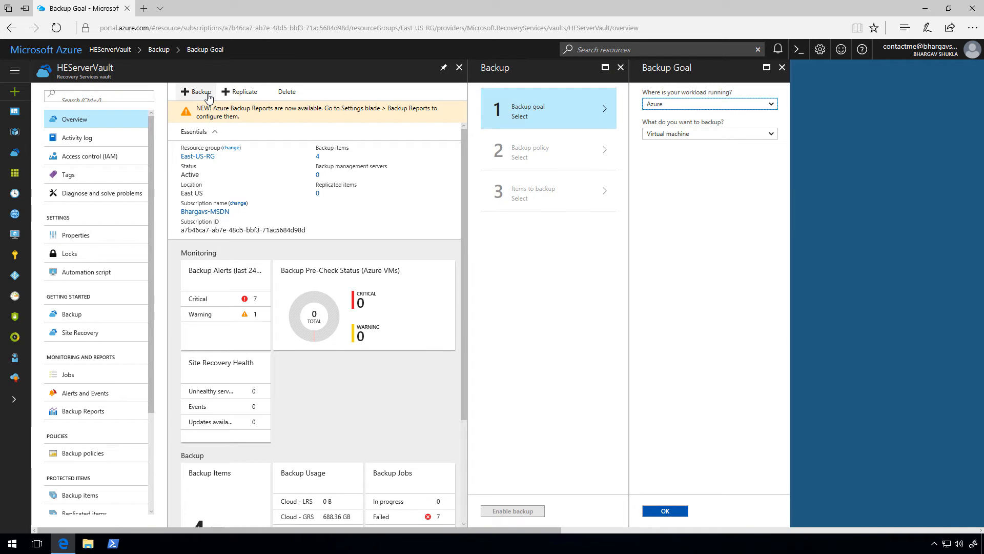
pyautogui.click(647, 104)
pyautogui.click(678, 129)
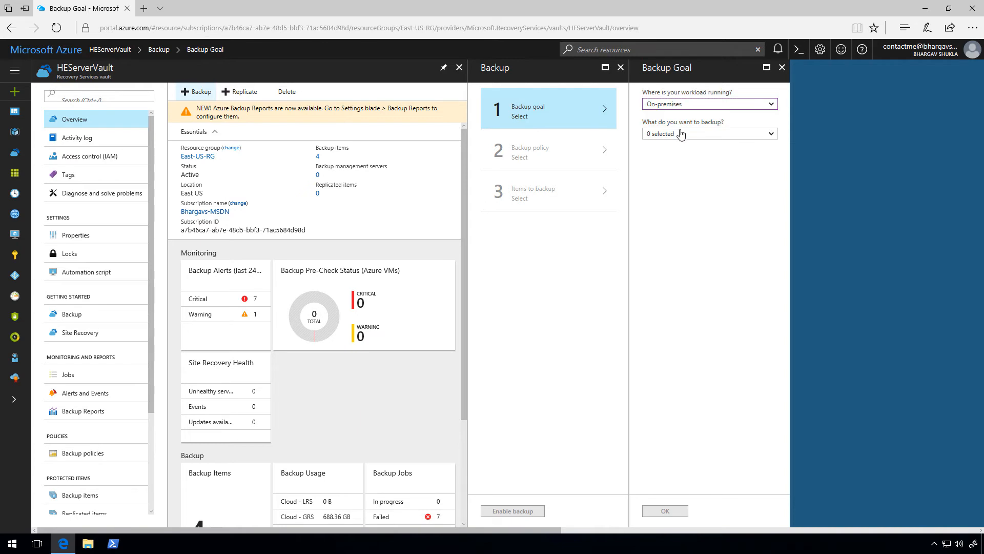
pyautogui.click(681, 133)
pyautogui.click(674, 148)
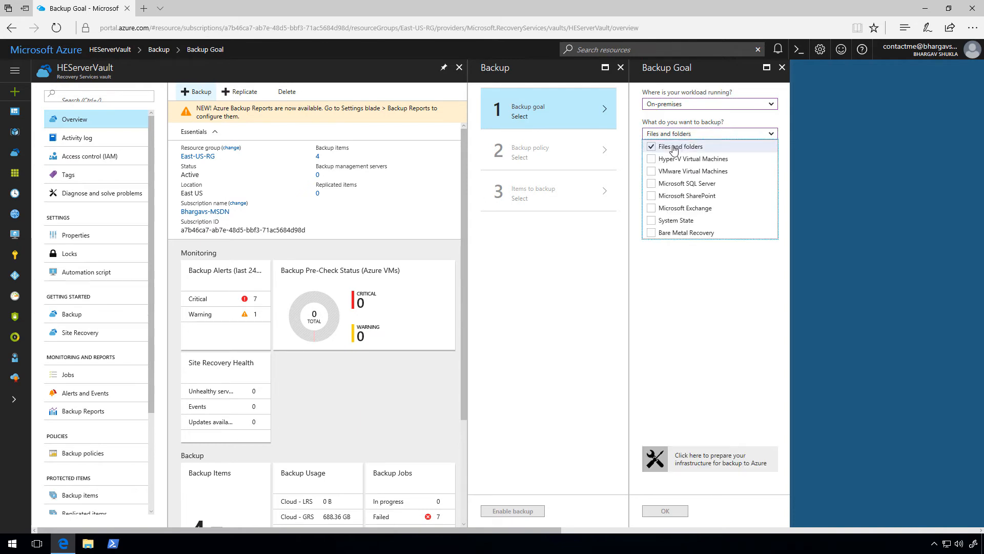
pyautogui.click(709, 461)
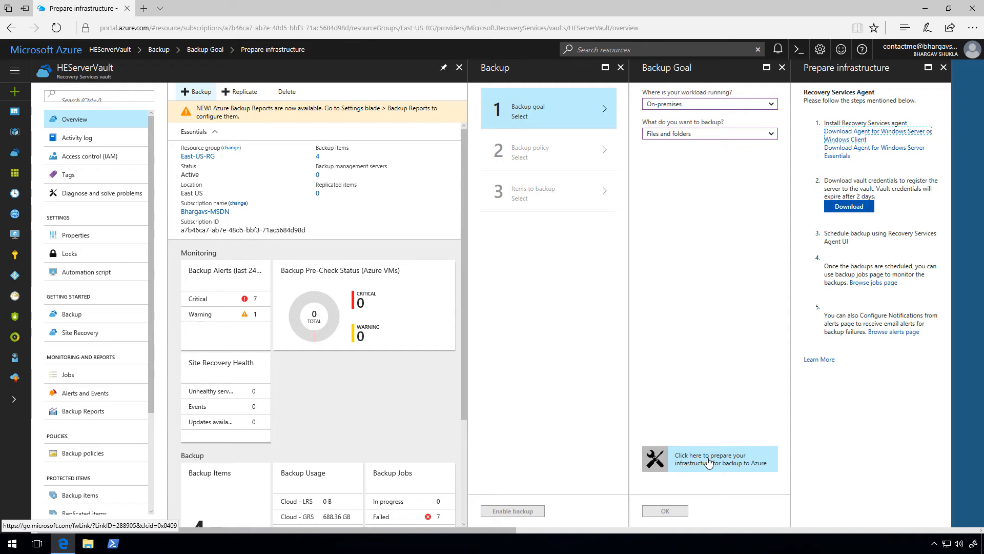
# Download the Recovery Services agent for Windows Server or Windows Client and install it with the default folder, cache and proxy settings
pyautogui.click(845, 137)
pyautogui.click(530, 517)
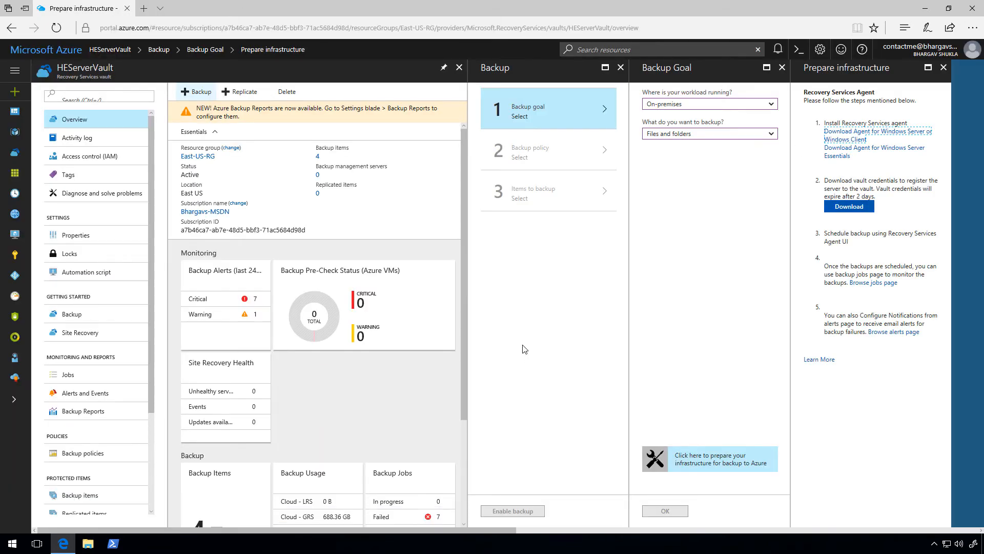
pyautogui.click(456, 344)
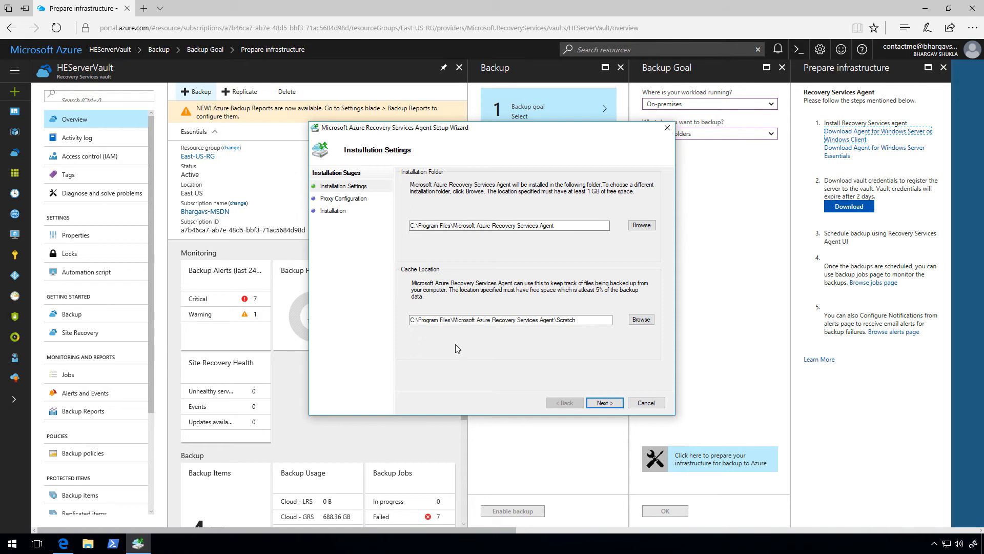
pyautogui.click(603, 403)
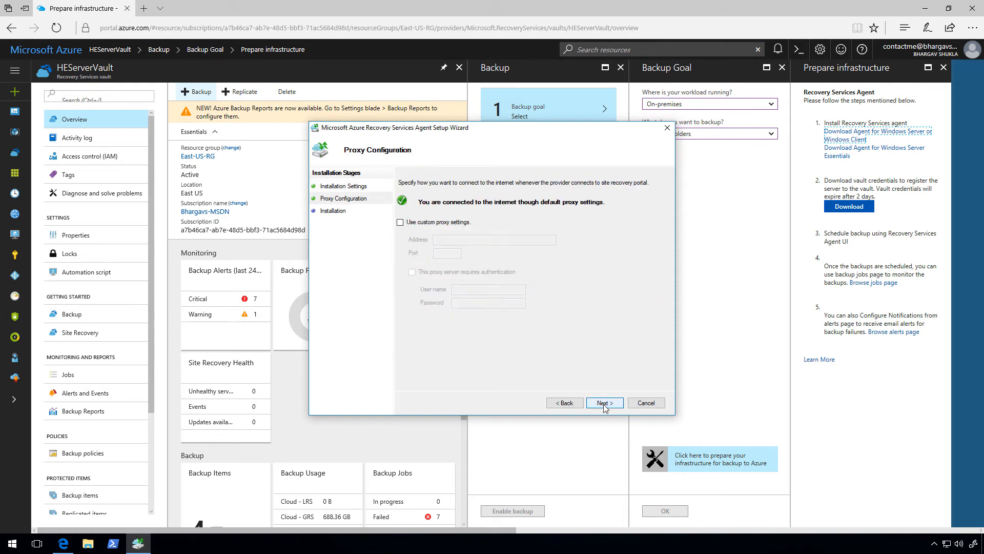
pyautogui.click(604, 404)
pyautogui.click(603, 404)
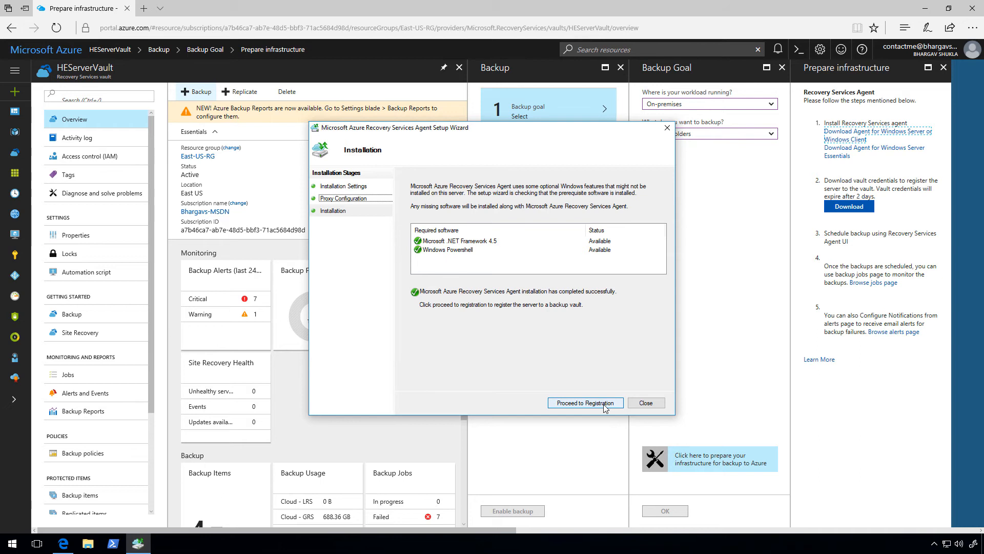
pyautogui.click(606, 405)
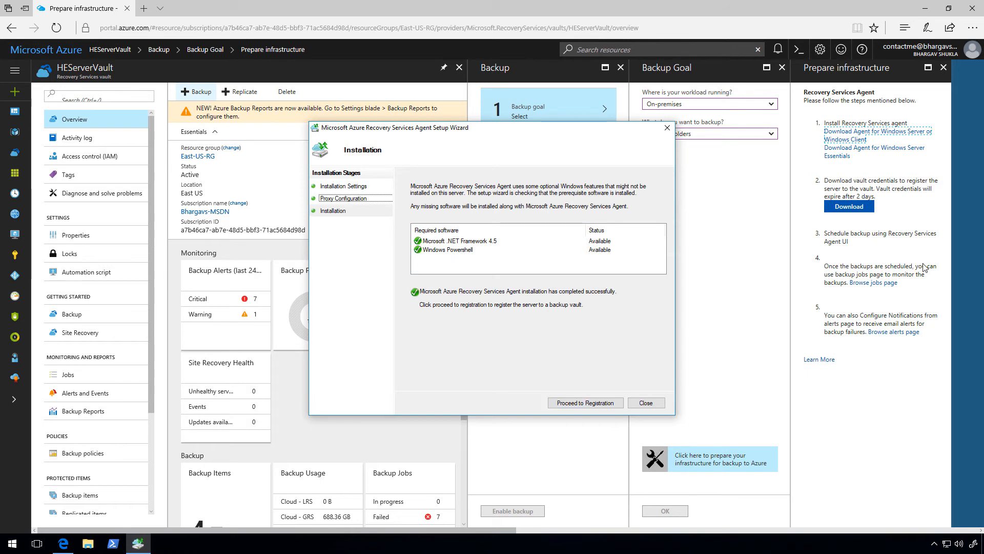
# Download the HEServerVault vault credentials file and return to the agent setup wizard
pyautogui.click(865, 214)
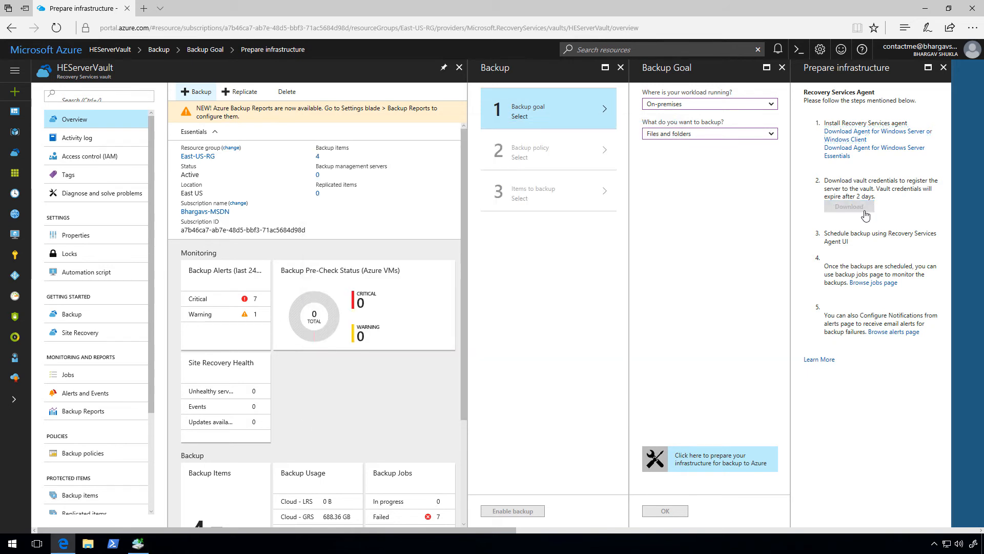
pyautogui.click(594, 513)
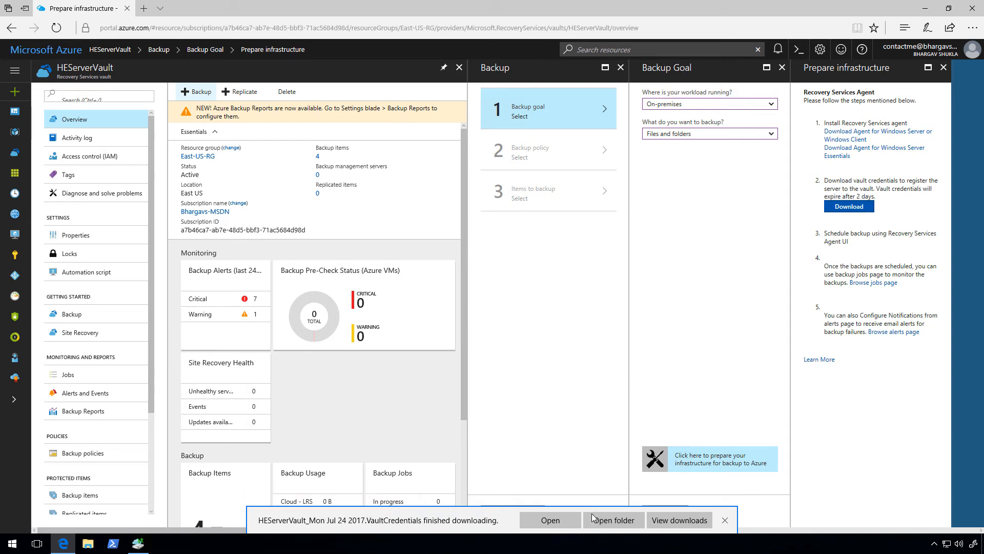
pyautogui.hotkey('alt', 'Tab')
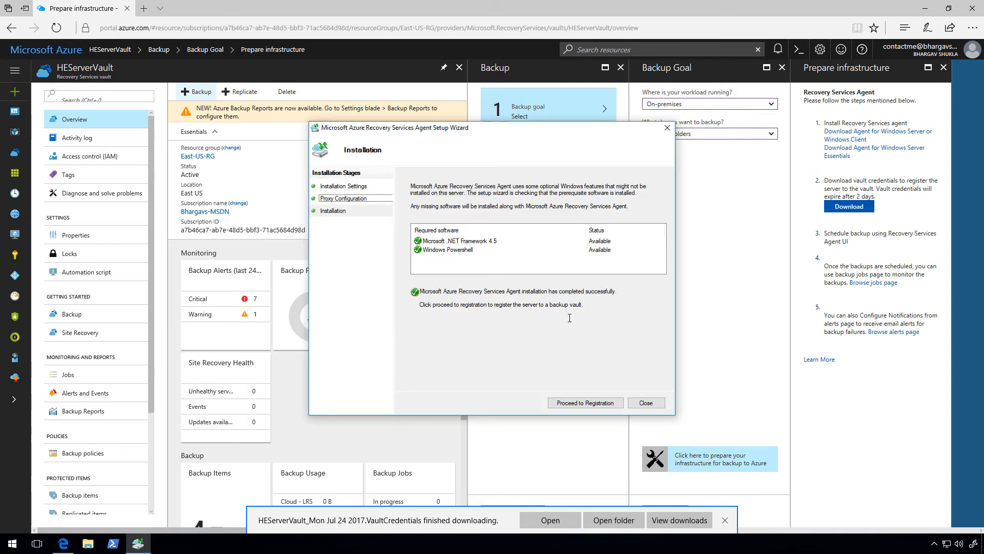
# Proceed to server registration and identify the vault with the downloaded HEServerVault credentials file from the Desktop
pyautogui.click(586, 407)
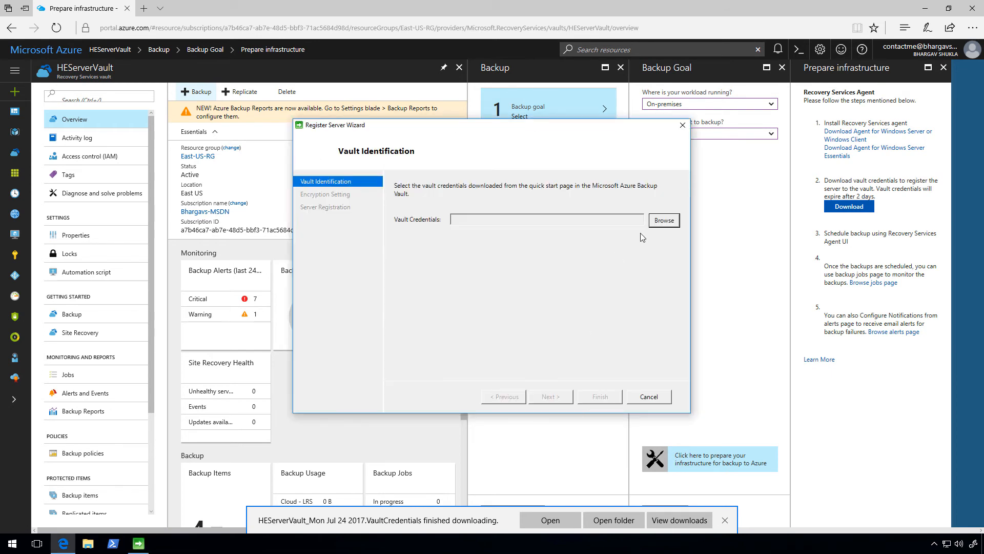
pyautogui.click(664, 220)
pyautogui.click(457, 204)
pyautogui.click(703, 393)
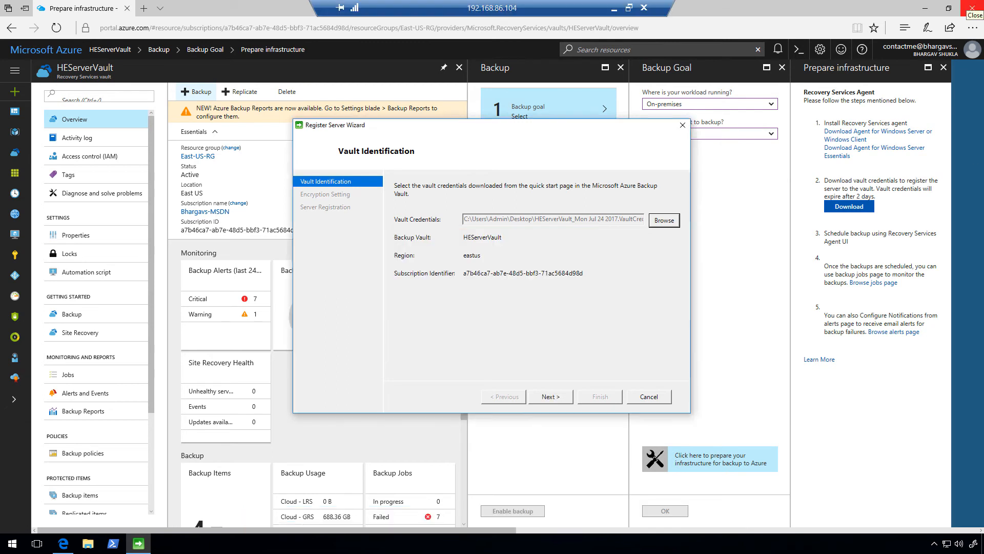
pyautogui.click(550, 397)
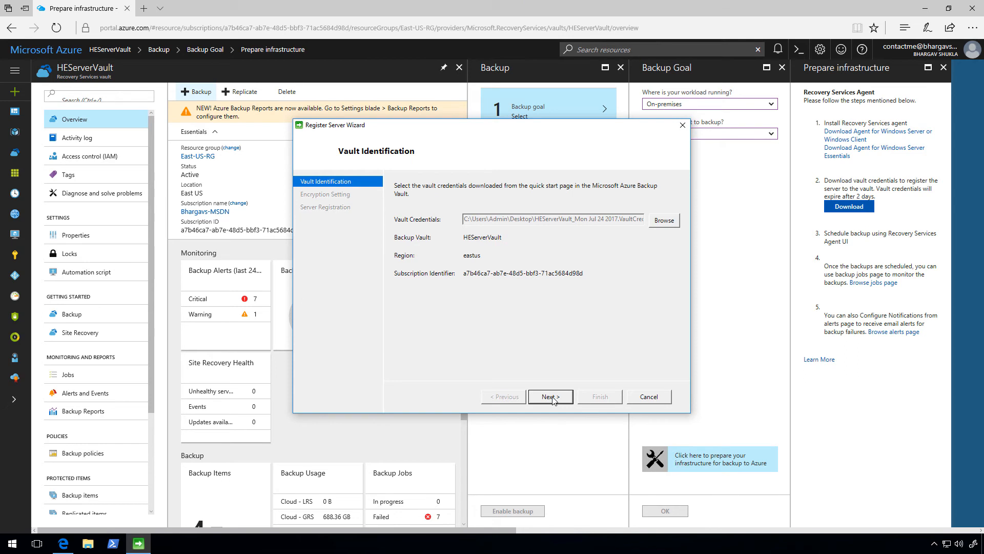
pyautogui.click(551, 397)
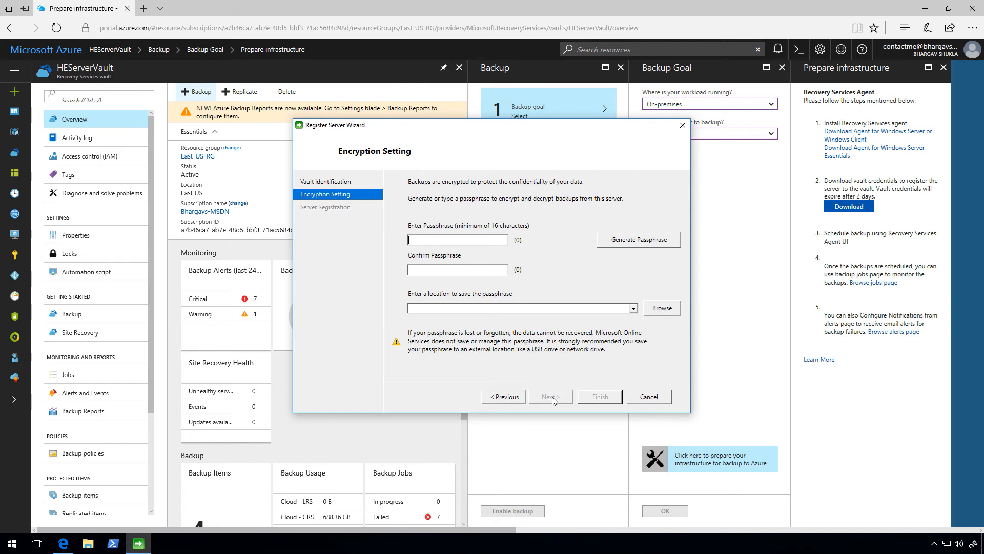
# Finish the server registration with a generated encryption passphrase saved to C:\Users\Admin\Desktop and launch the Recovery Services Agent
pyautogui.click(647, 243)
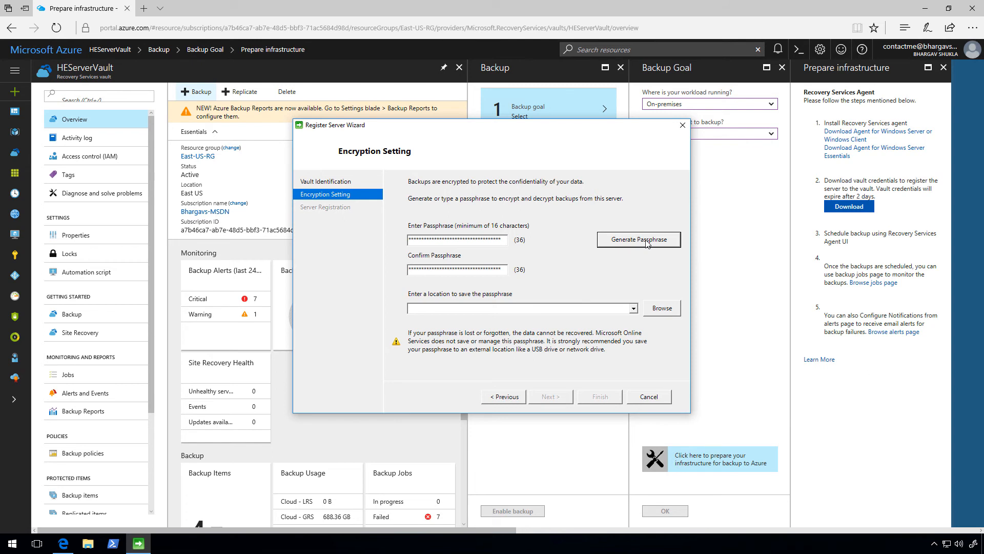
pyautogui.click(662, 308)
pyautogui.click(502, 366)
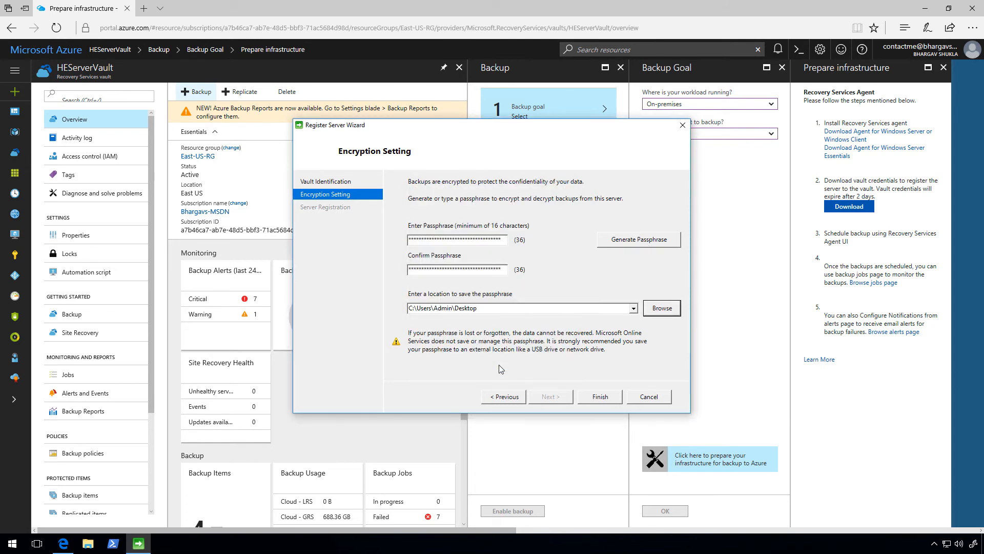
pyautogui.click(594, 398)
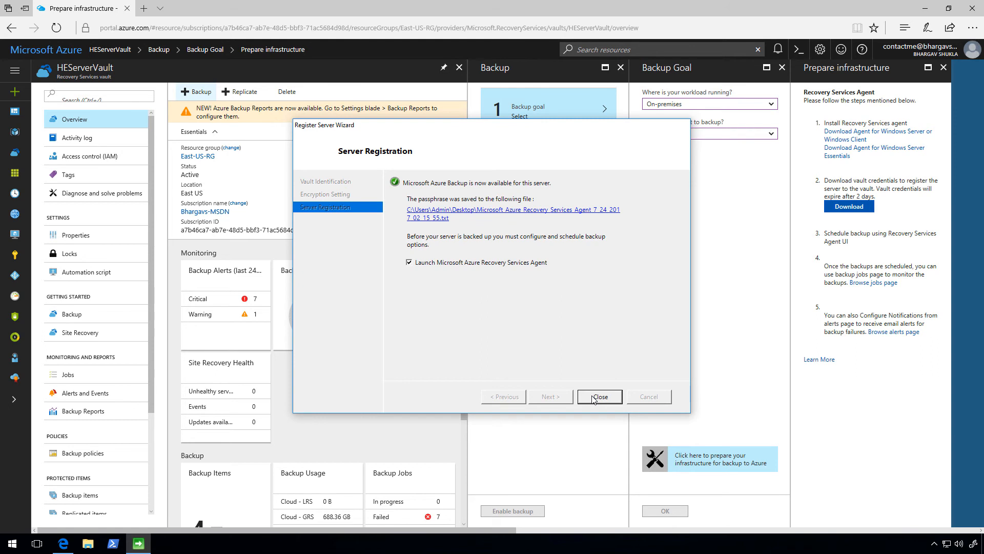
pyautogui.click(594, 398)
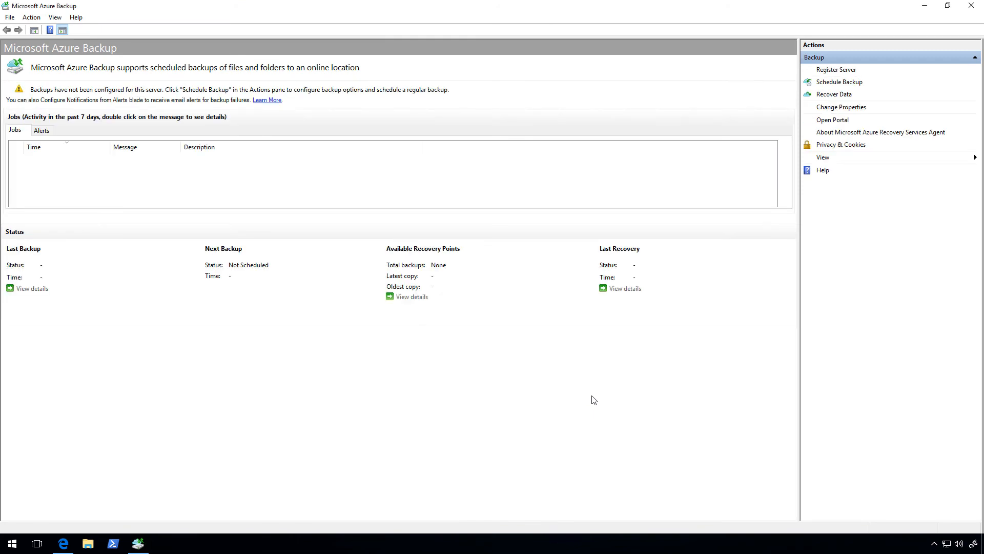
# Start a data recovery from another server, identifying the vault with the HEServerVault credentials file
pyautogui.click(833, 95)
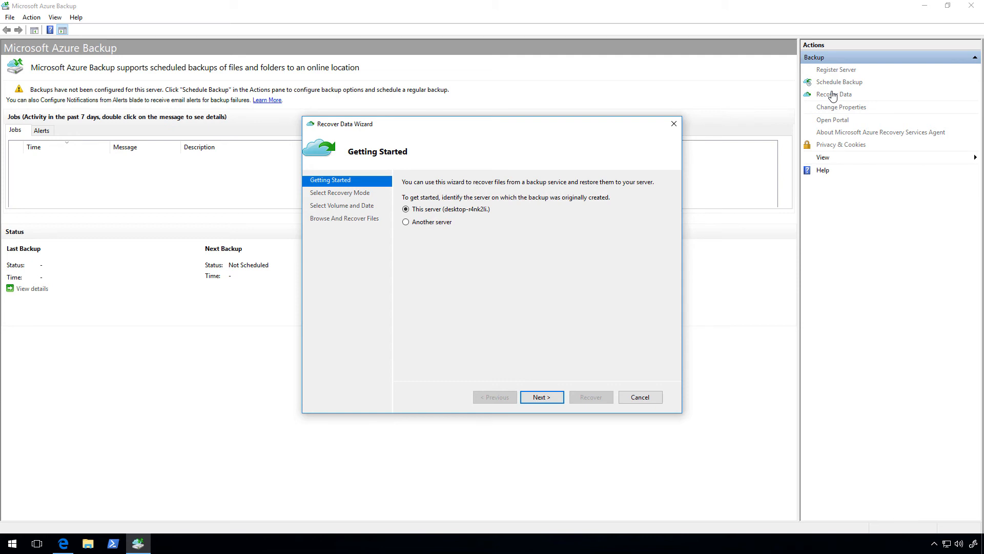
pyautogui.click(406, 225)
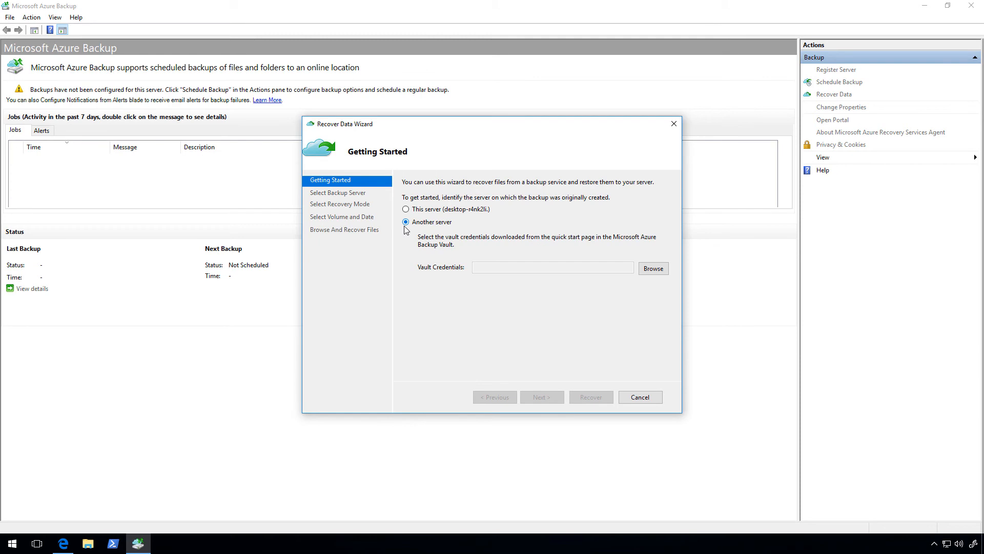
pyautogui.click(651, 273)
pyautogui.click(697, 395)
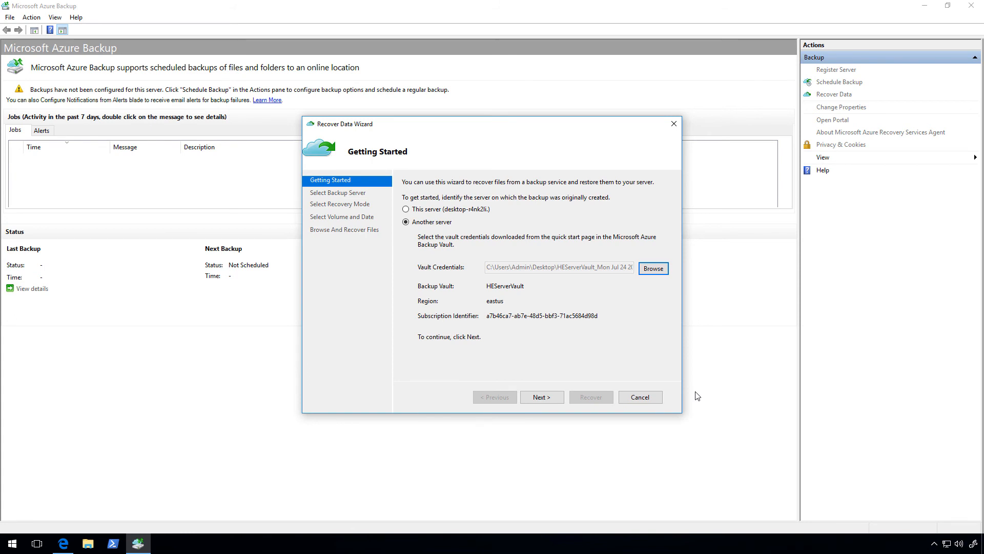
pyautogui.click(551, 400)
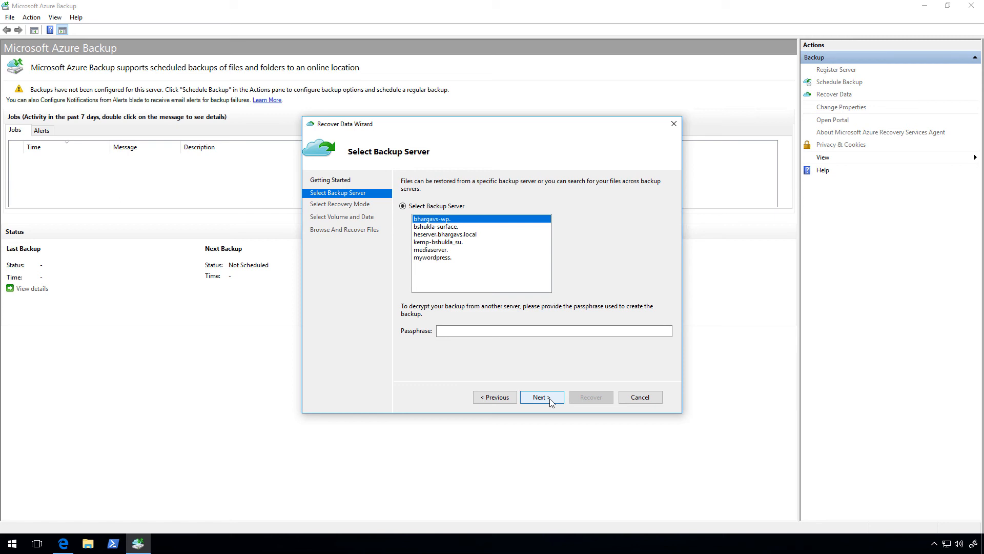
# Select mywordpress as the backup server and paste its decryption passphrase into the Passphrase field
pyautogui.click(483, 258)
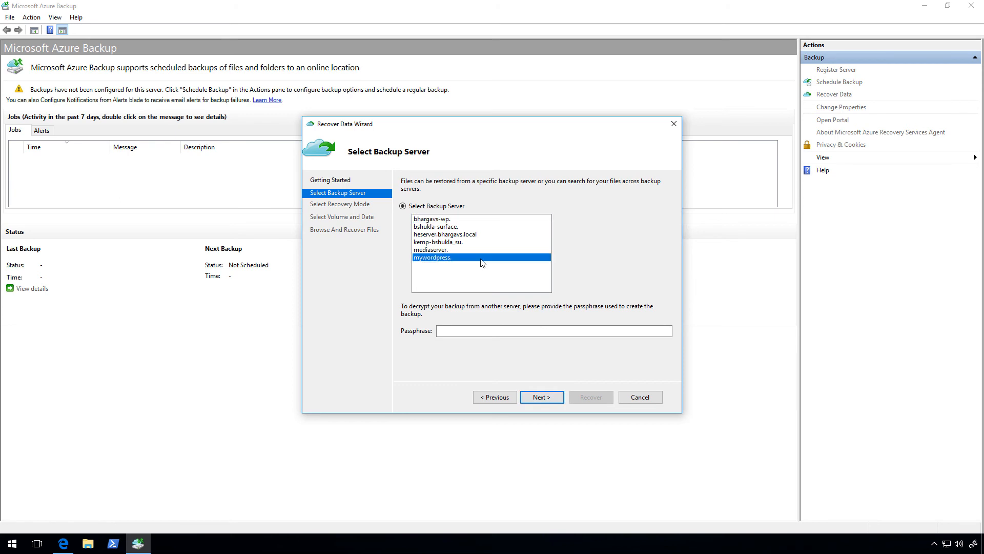
pyautogui.click(495, 332)
pyautogui.hotkey('ctrl', 'v')
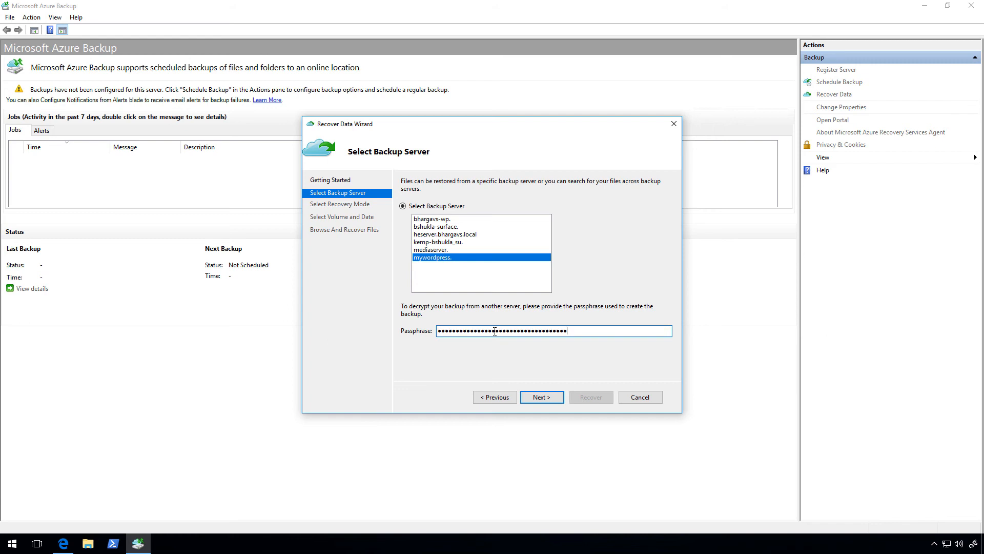
pyautogui.click(546, 403)
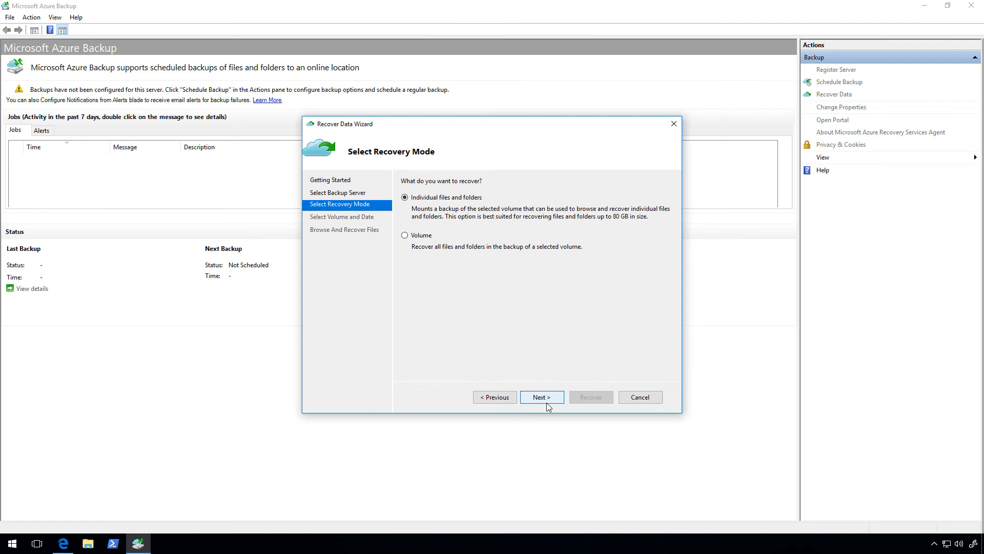
# Choose recovery of individual files and folders and mount the C:\ volume backup from 7/21/2017 12:00 PM
pyautogui.click(547, 403)
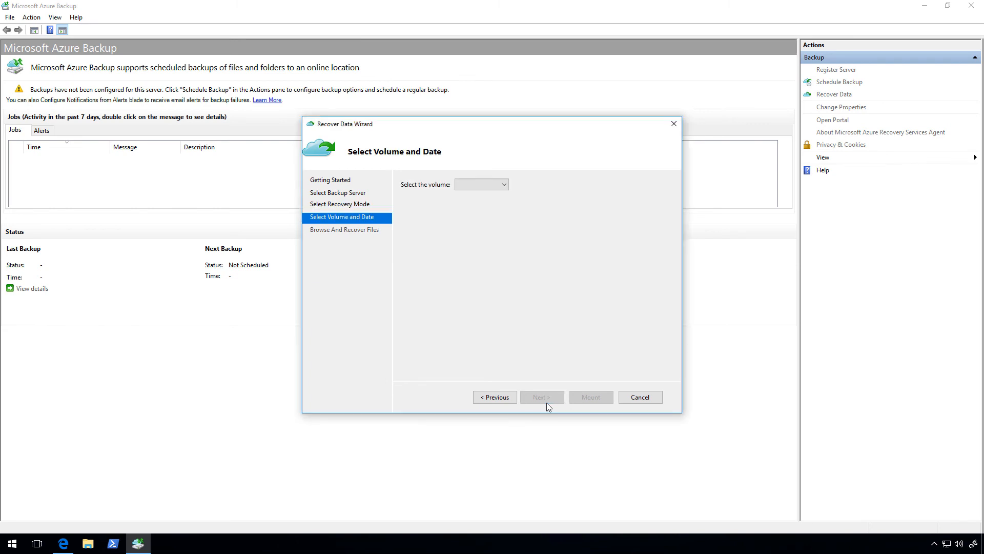
pyautogui.click(500, 184)
pyautogui.click(490, 195)
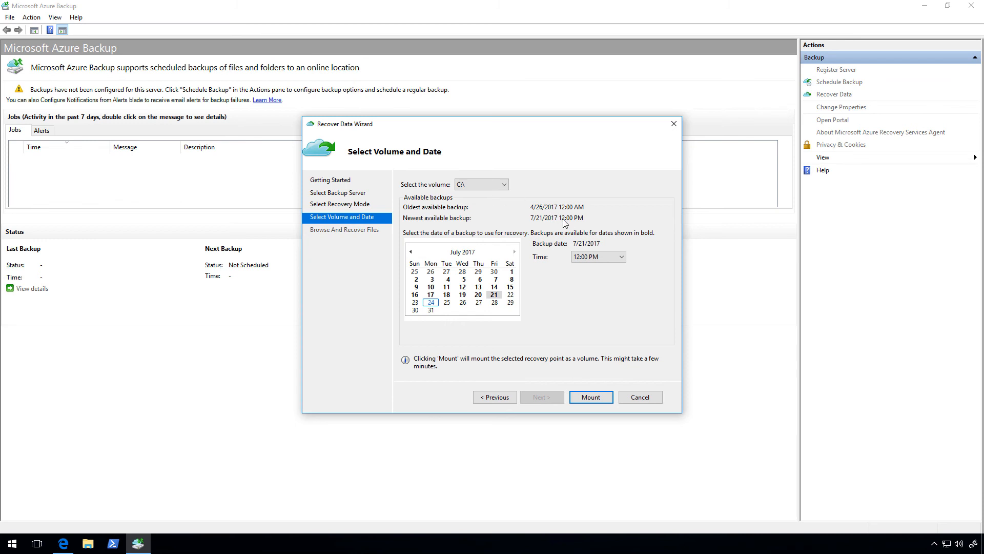
pyautogui.click(590, 399)
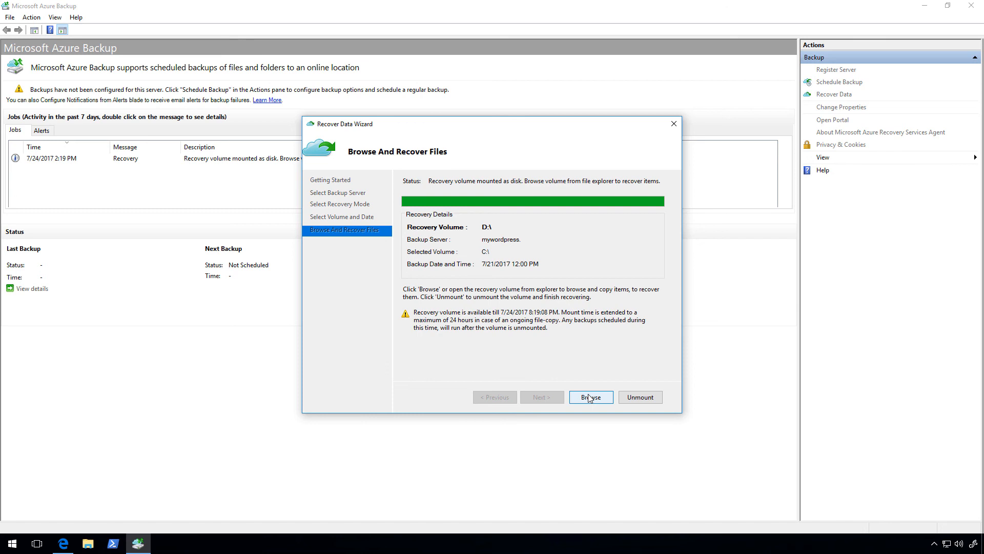
# Browse the mounted recovery volume and copy the compressed BackupScheduler file from the Websites-Backup folder
pyautogui.click(590, 397)
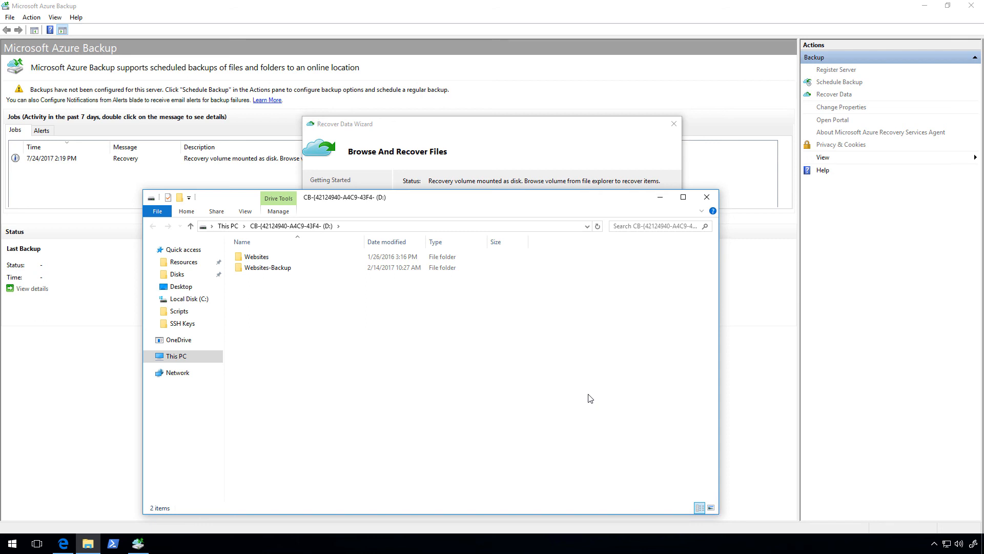
pyautogui.click(301, 272)
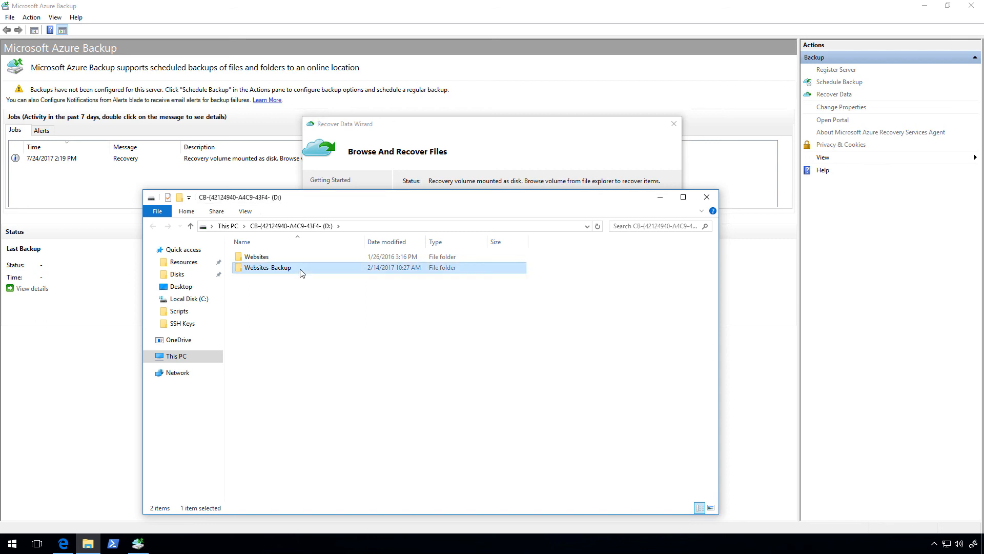
pyautogui.doubleClick(302, 272)
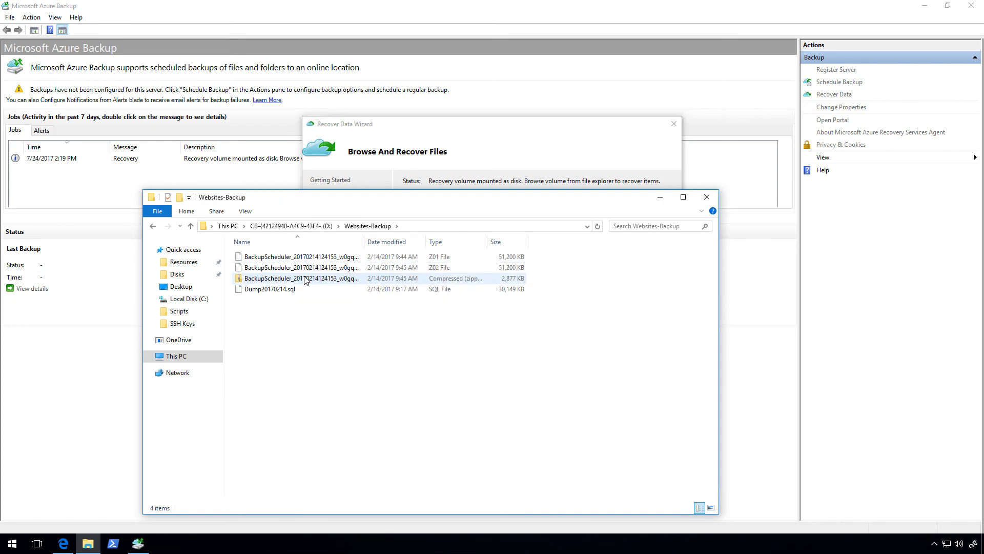
pyautogui.click(305, 280)
pyautogui.rightClick(305, 279)
pyautogui.click(246, 408)
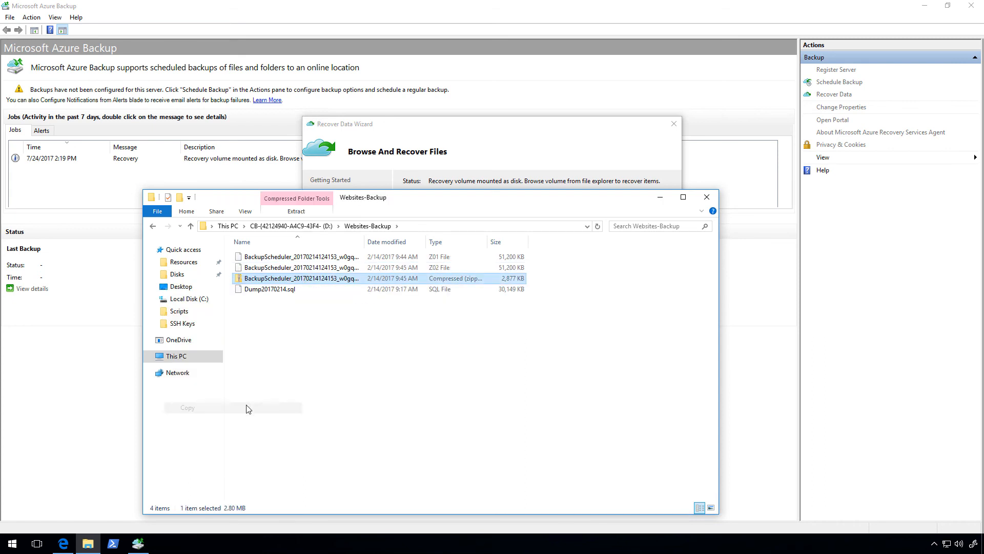
# Paste the copied BackupScheduler compressed file into the C:\Restore folder
pyautogui.click(426, 227)
pyautogui.write('c:\\restore')
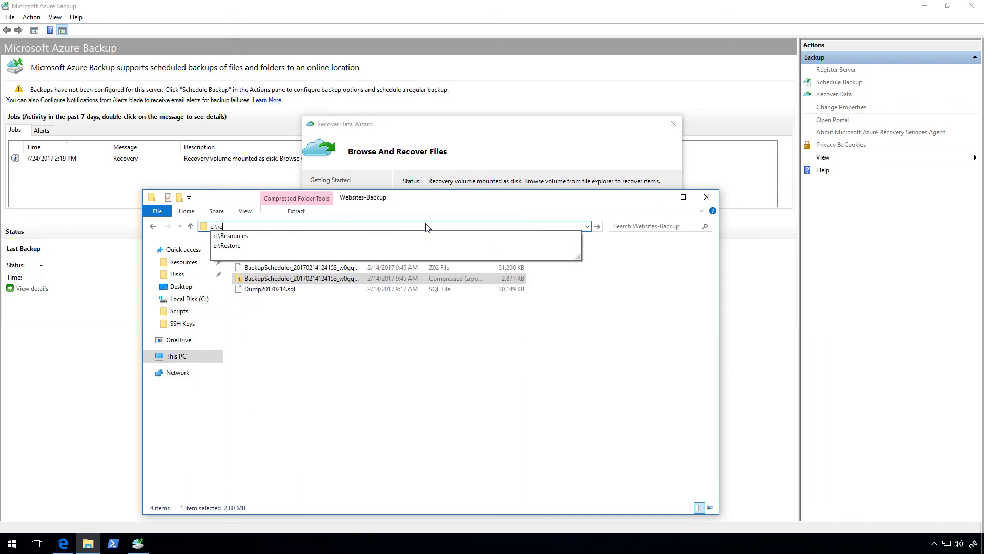
pyautogui.press('Return')
pyautogui.rightClick(328, 311)
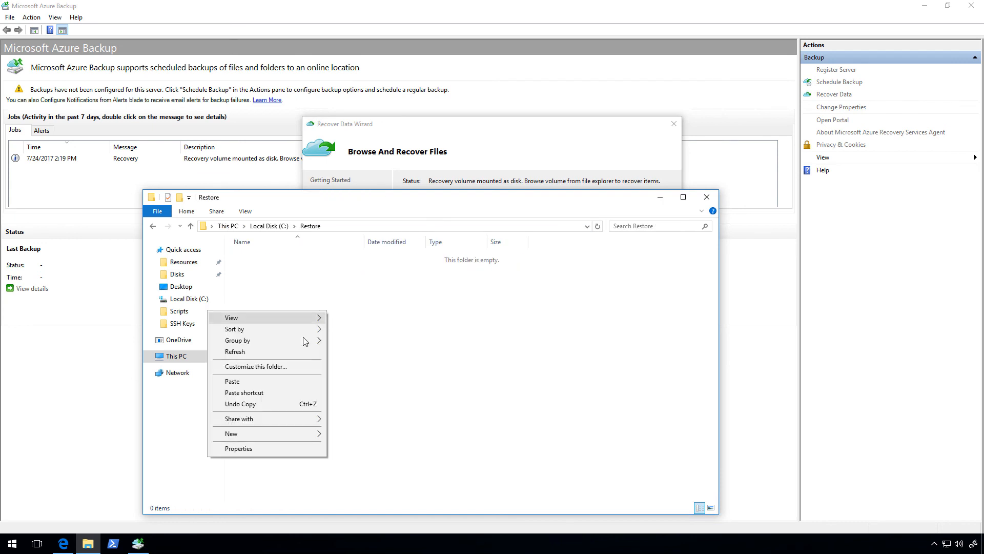
pyautogui.click(284, 382)
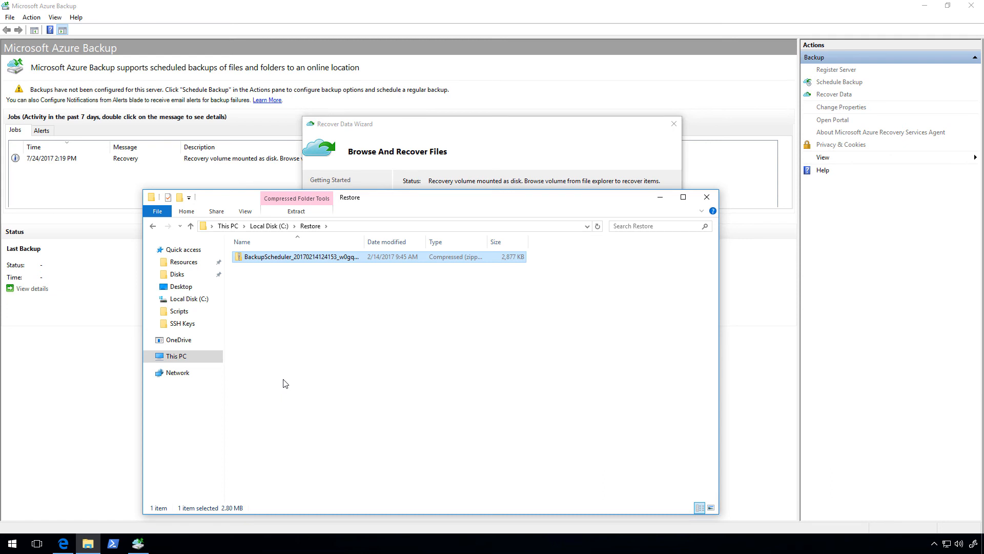
# Close the file browser, unmount the D:\ recovery volume and end the current recovery
pyautogui.hotkey('alt', 'F4')
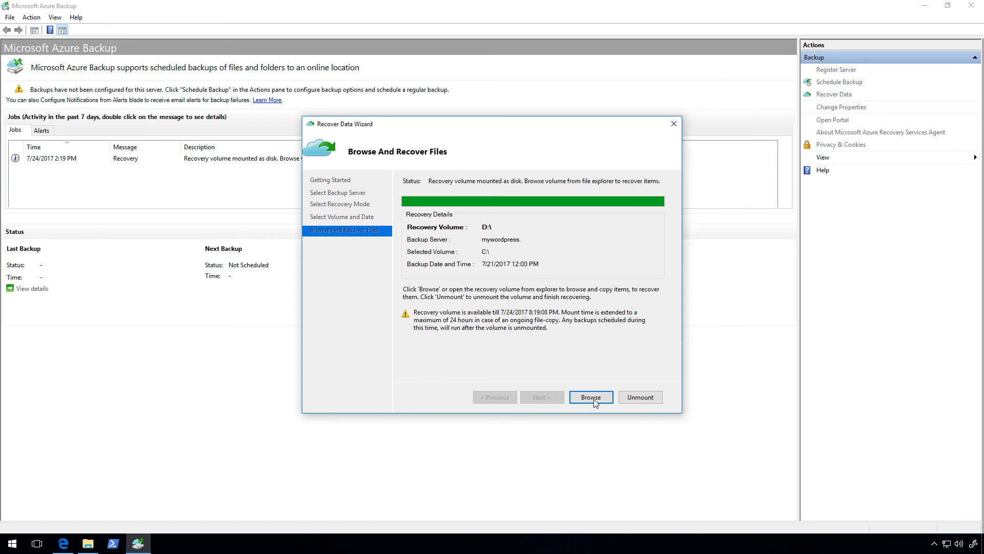
pyautogui.click(631, 398)
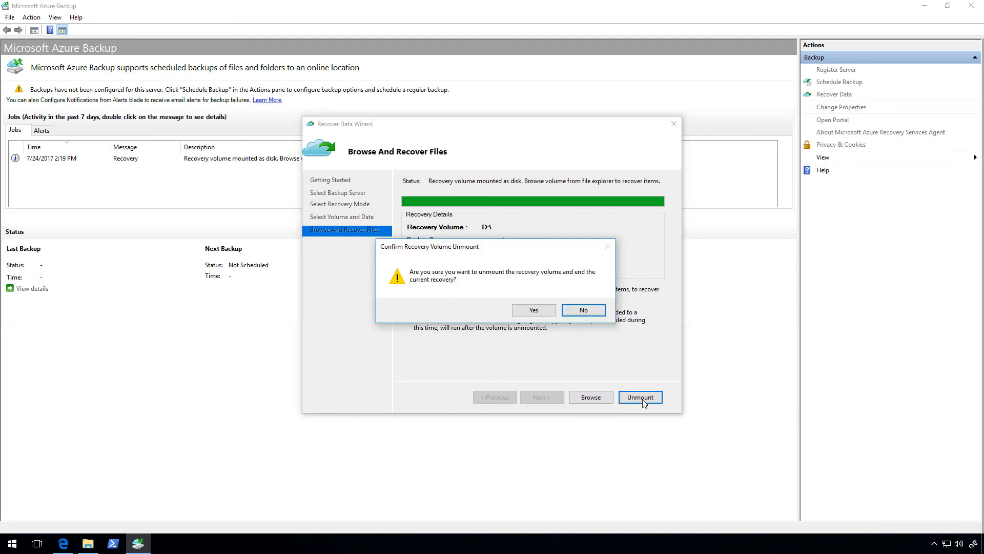
pyautogui.click(535, 310)
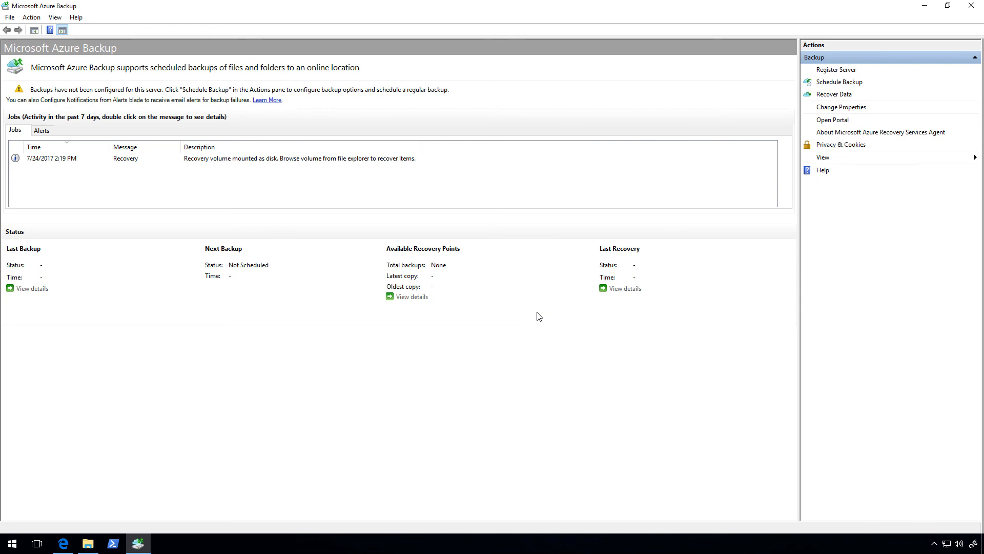